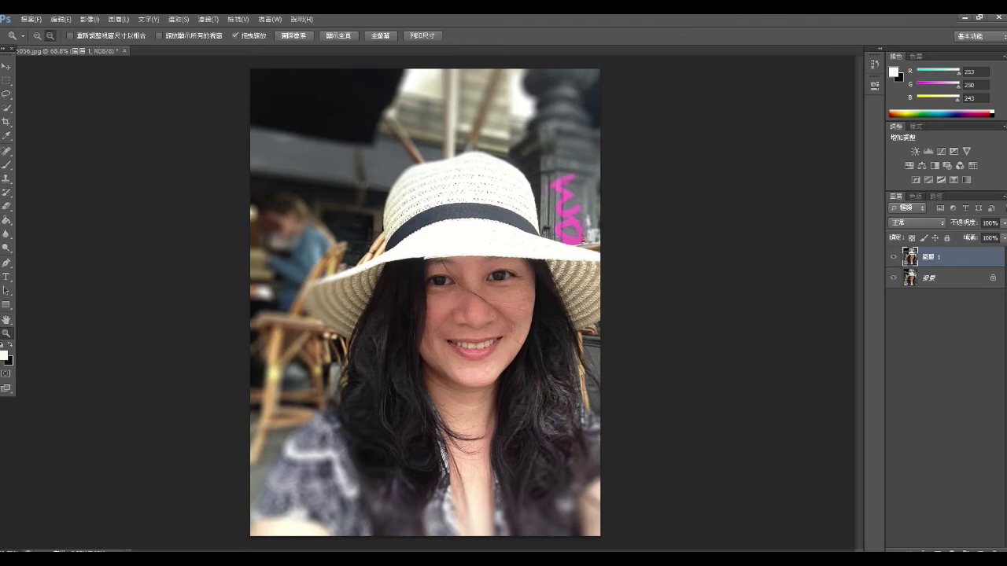
Step: Hide the Background layer so only 圖層 1 remains visible
click(893, 277)
Step: Duplicate 圖層 1 as 圖層 1 拷貝 and invert the copy into a negative
key(ctrl+j)
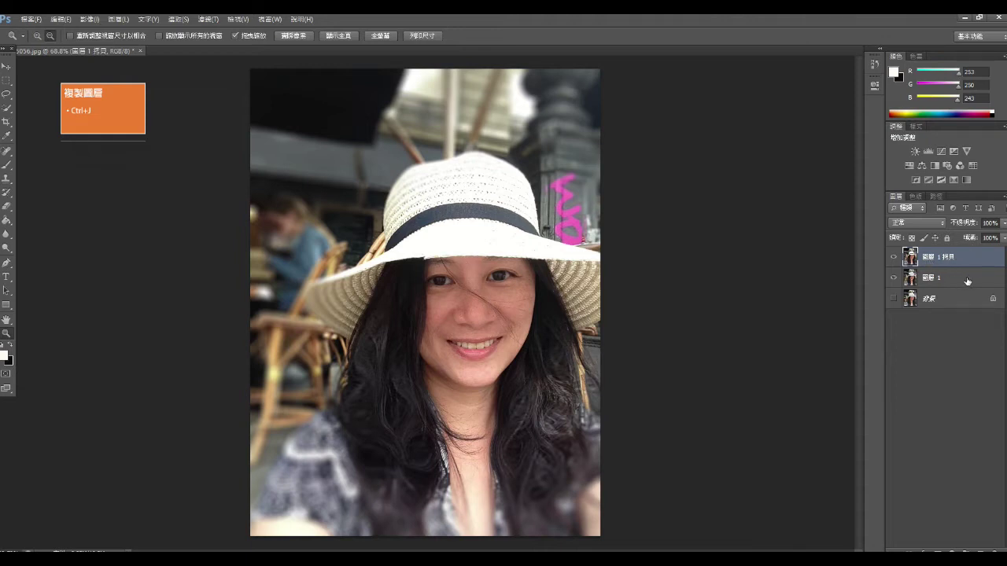
click(967, 282)
click(965, 255)
key(ctrl+i)
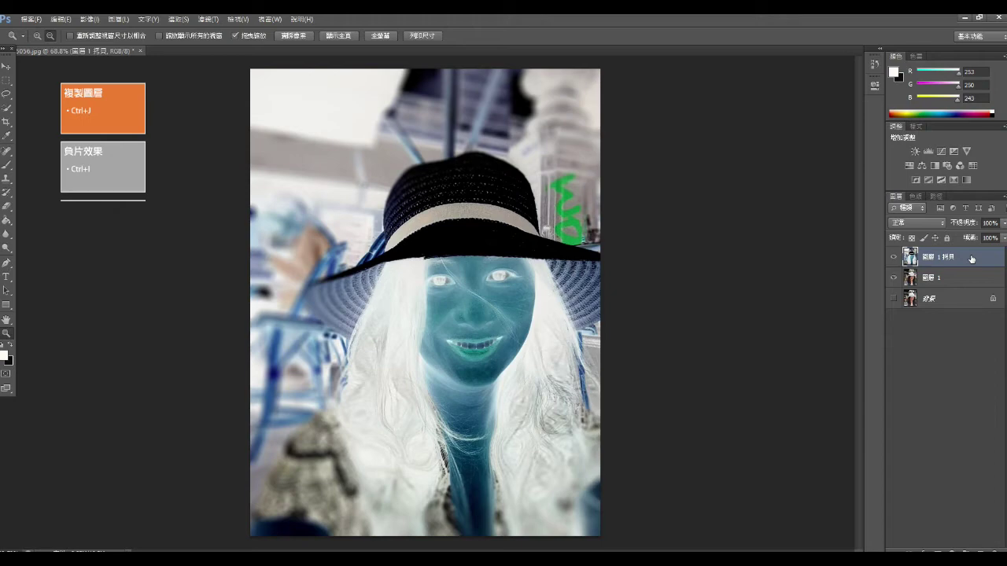
Step: Set the inverted copy's blend mode to 強烈光源 (Vivid Light), flattening the picture to grey
click(923, 223)
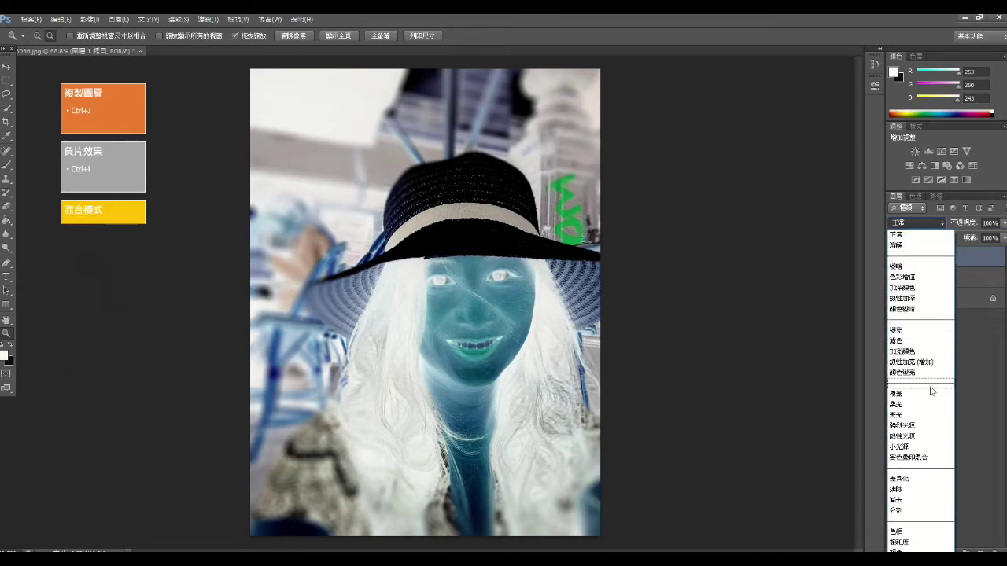
click(930, 436)
key(Up)
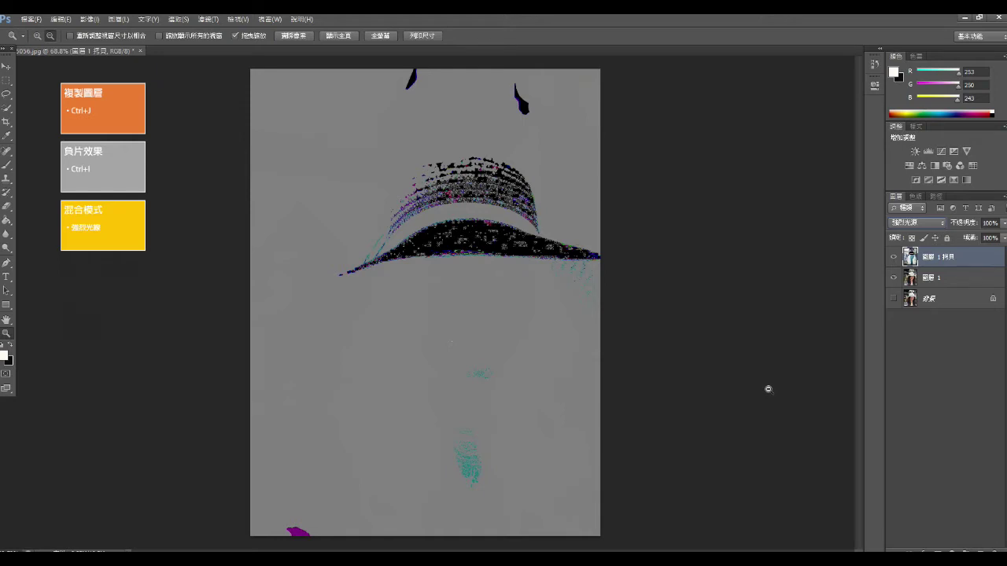
click(209, 19)
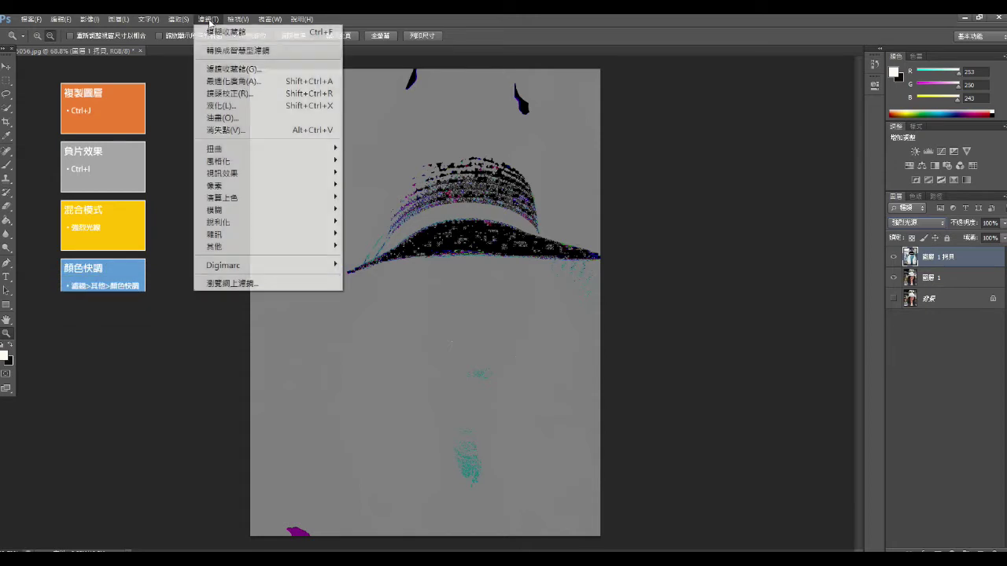
Step: Apply a 顏色快調 (High Pass) filter with a radius of about 6.4 pixels to the inverted copy
mouse_move(236, 246)
click(371, 295)
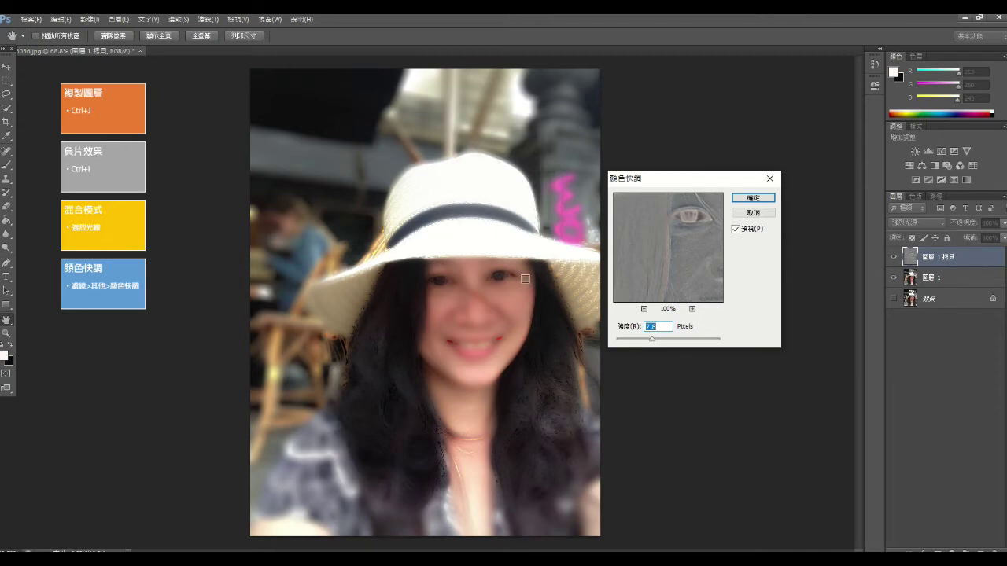
mouse_move(652, 342)
mouse_down()
mouse_move(631, 344)
mouse_move(658, 341)
mouse_up()
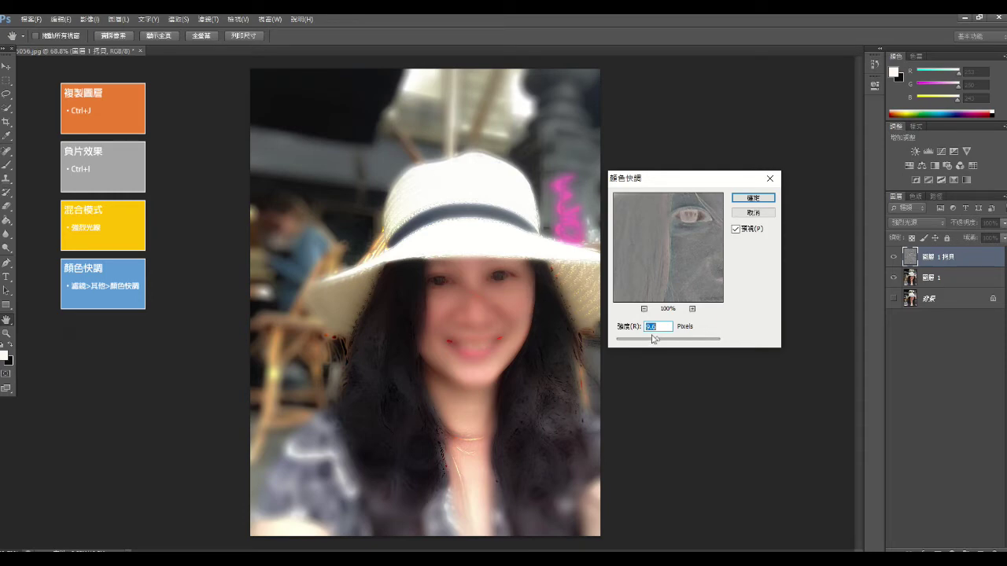
drag(657, 343, 654, 345)
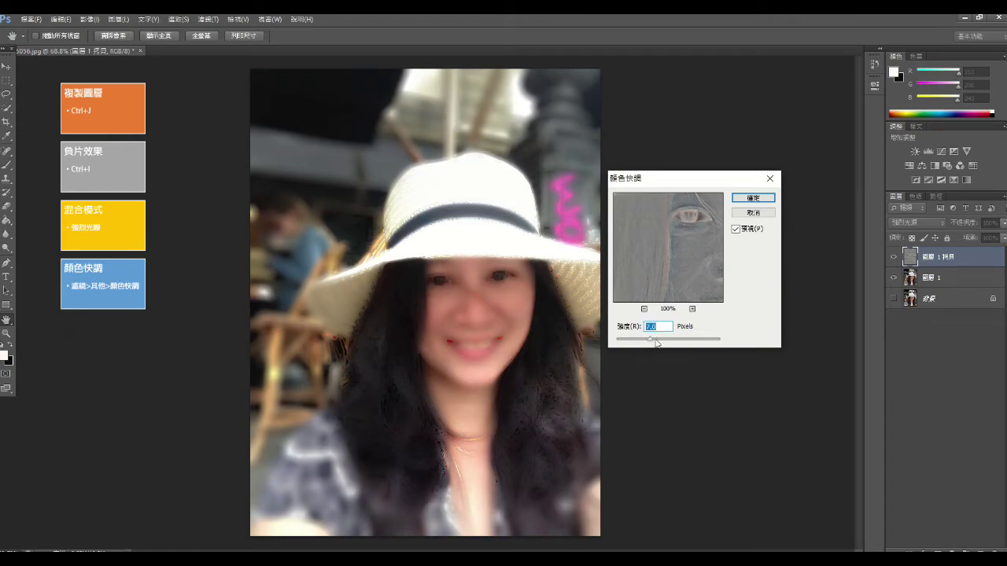
drag(652, 344, 646, 344)
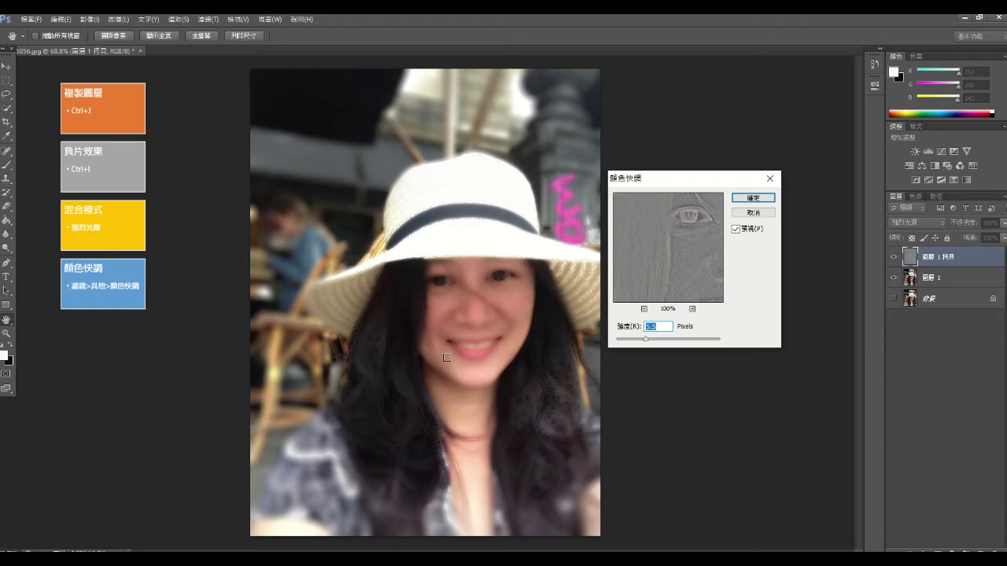
click(753, 198)
click(209, 20)
mouse_move(236, 210)
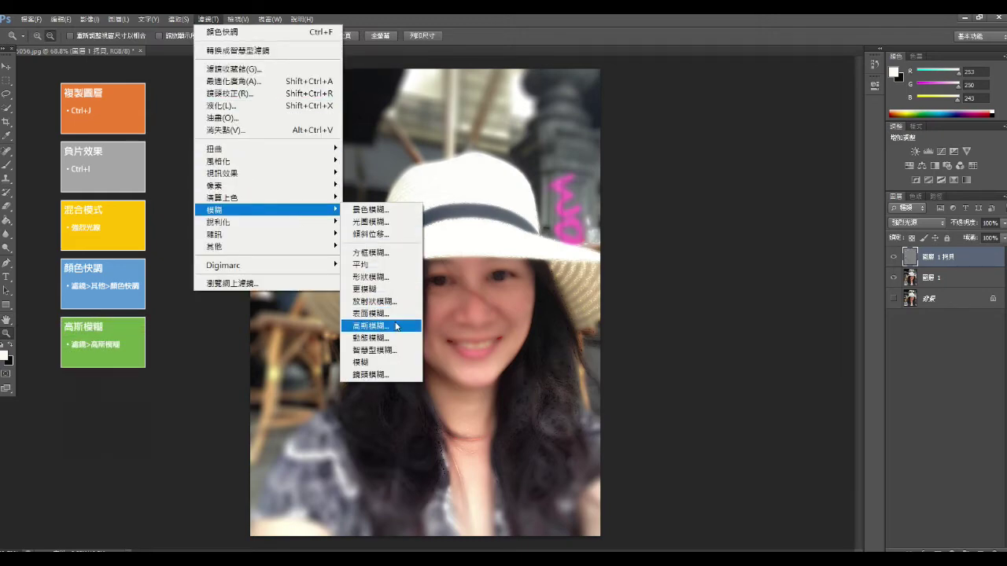
Step: Apply a 0.6-pixel Gaussian Blur to 圖層 1 拷貝, then give it a black layer mask
click(397, 326)
drag(645, 272, 716, 259)
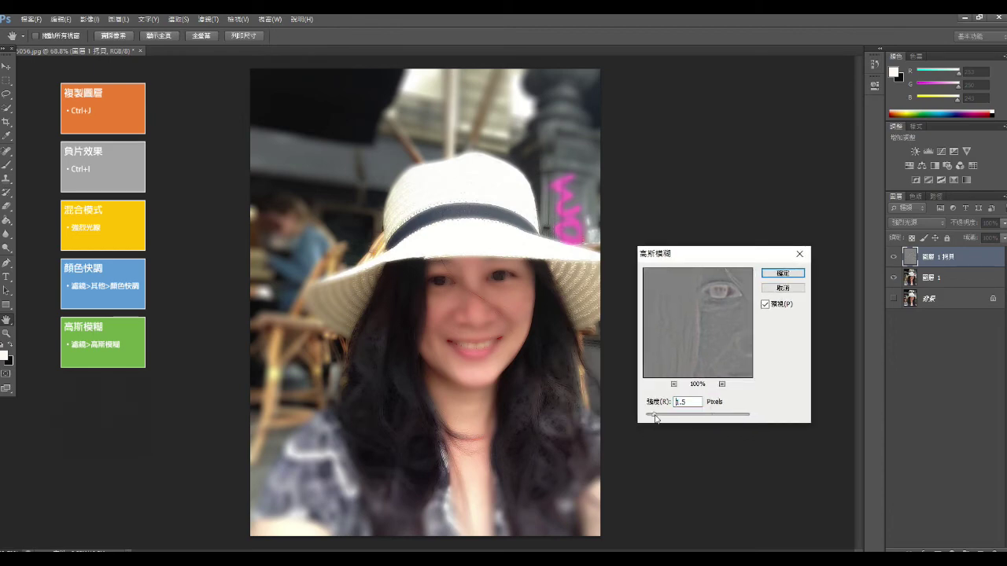
mouse_move(651, 418)
mouse_down()
mouse_move(664, 418)
mouse_move(650, 418)
mouse_up()
drag(650, 417, 653, 419)
click(650, 417)
click(789, 274)
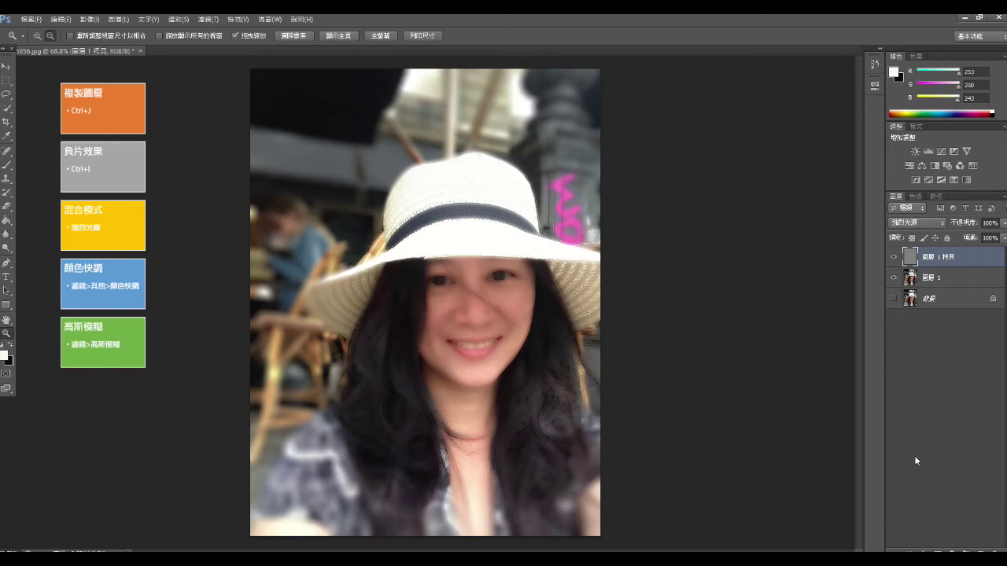
alt+click(938, 550)
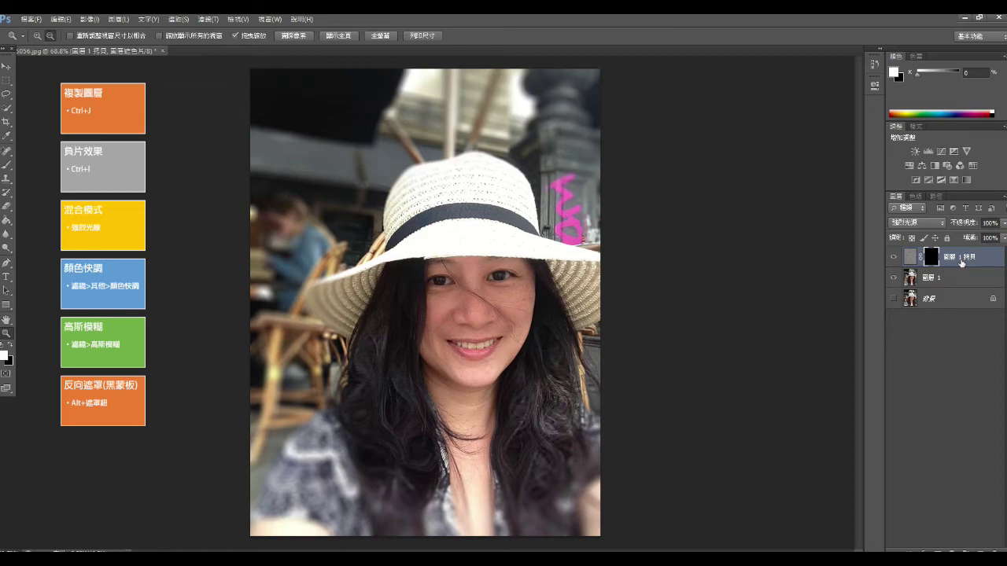
Step: Scroll to review the black-masked 圖層 1 拷貝 layer with the original portrait showing
scroll(635, 274, up, 2)
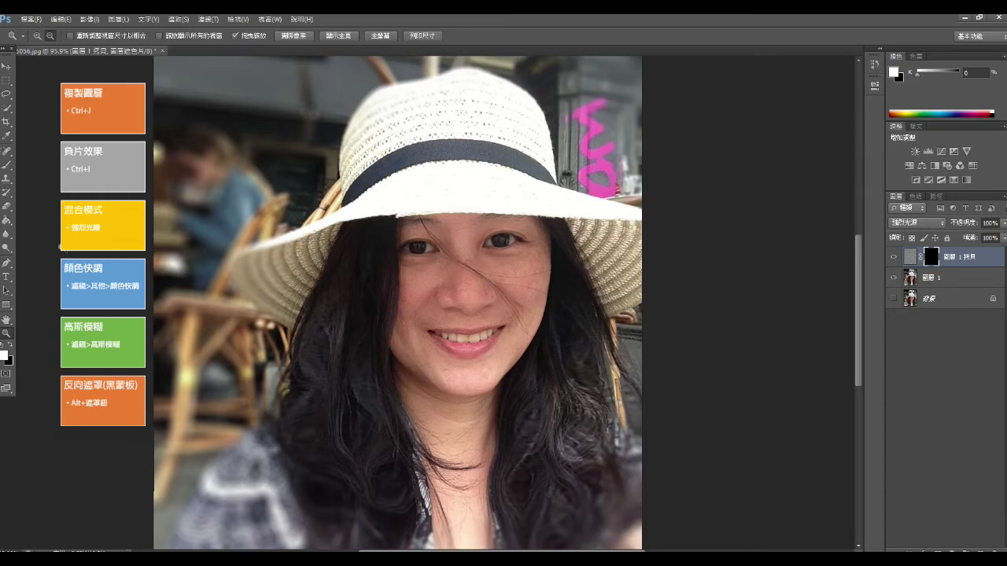
Step: Brush white onto 圖層 1 拷貝's mask around the mouth to reveal the smoothed skin
click(8, 166)
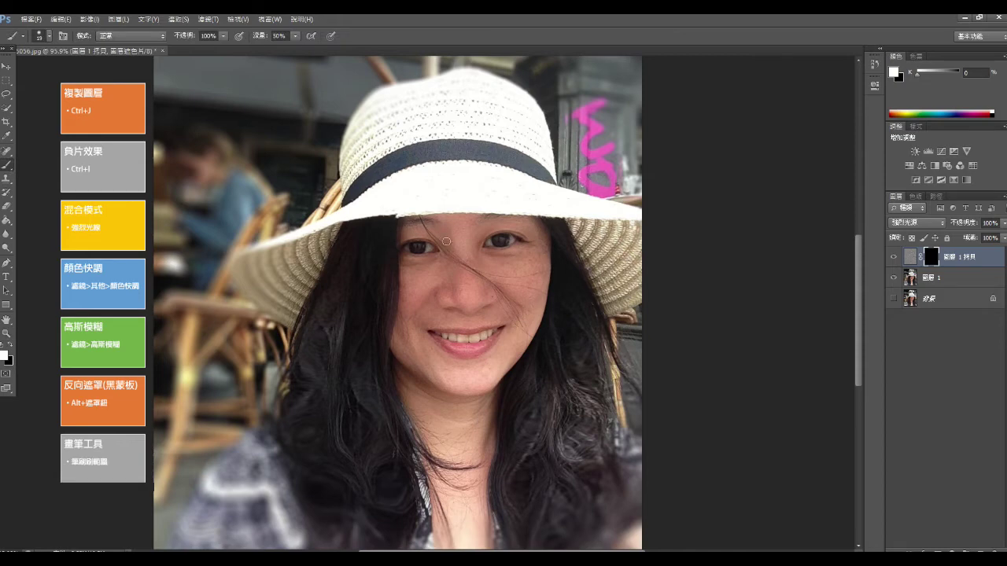
click(44, 36)
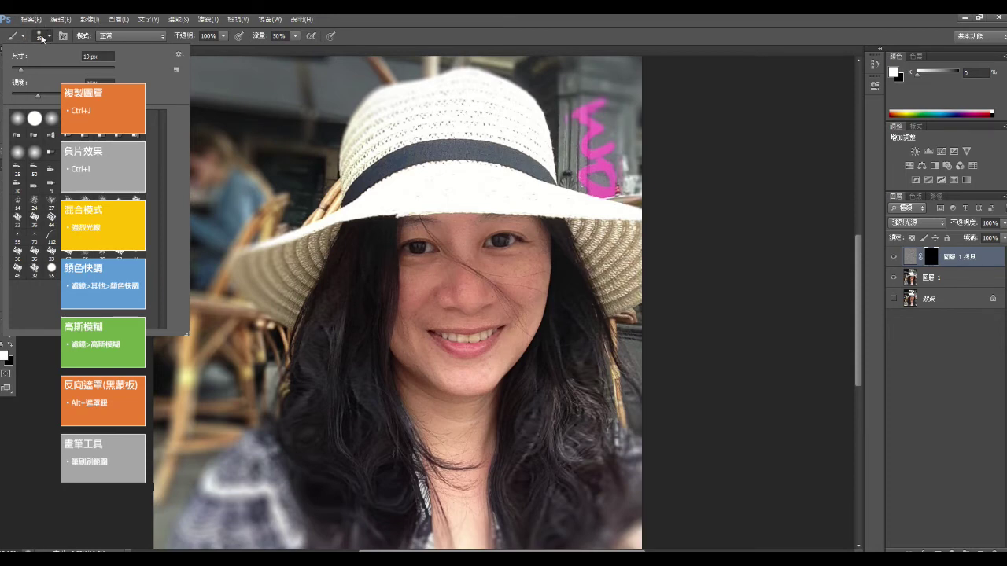
click(43, 37)
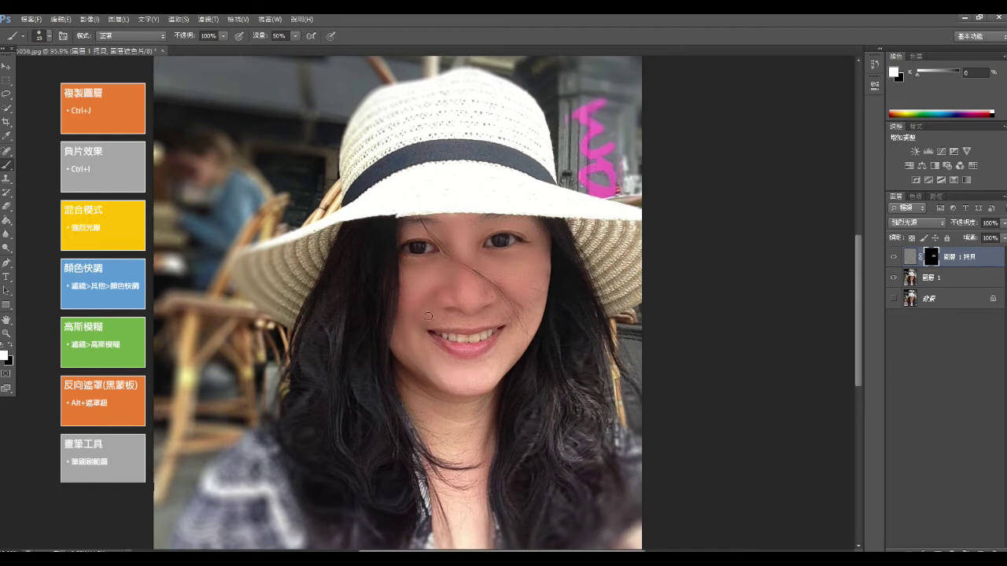
drag(438, 318, 452, 324)
click(30, 18)
Step: Save the portrait as a JPEG named IMG_5056-2, accepting the default JPEG options
click(47, 172)
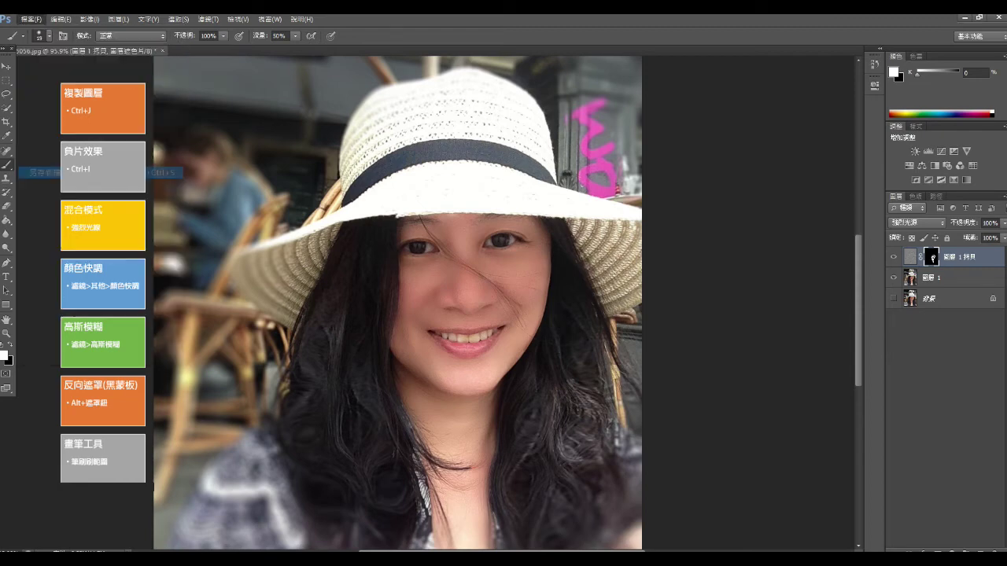
click(535, 302)
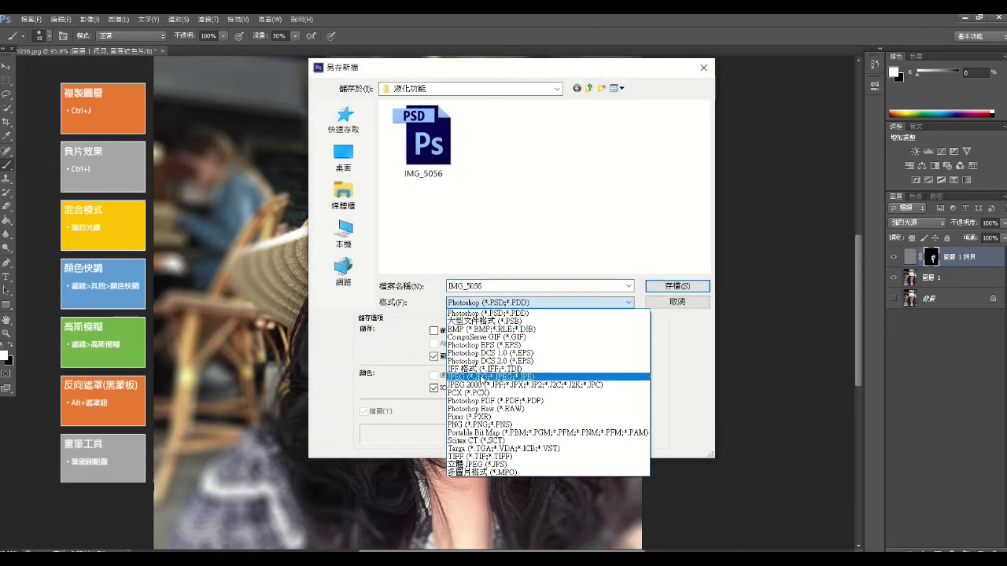
click(482, 376)
click(488, 286)
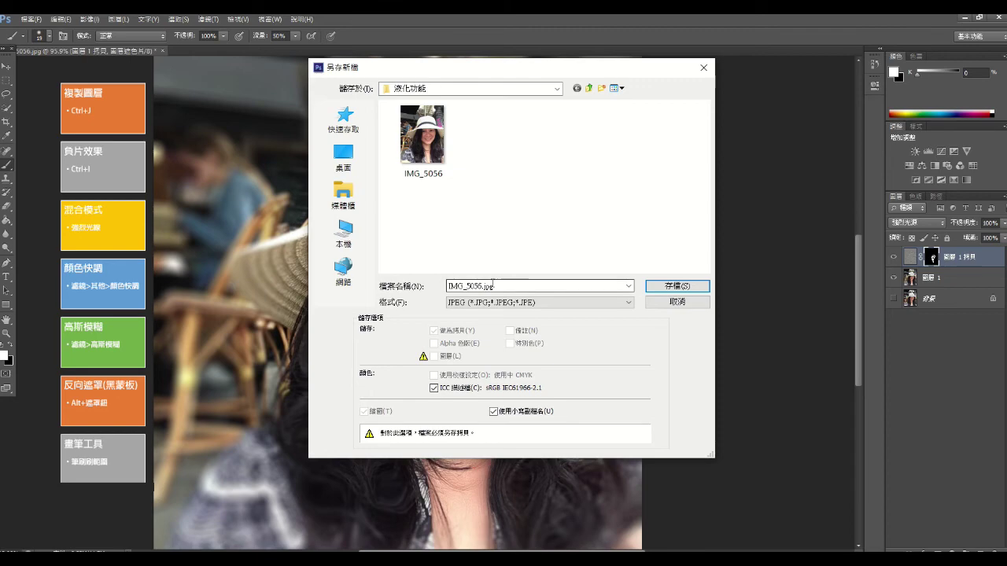
key(BackSpace)
key(BackSpace)
key(BackSpace)
text(-2)
key(Return)
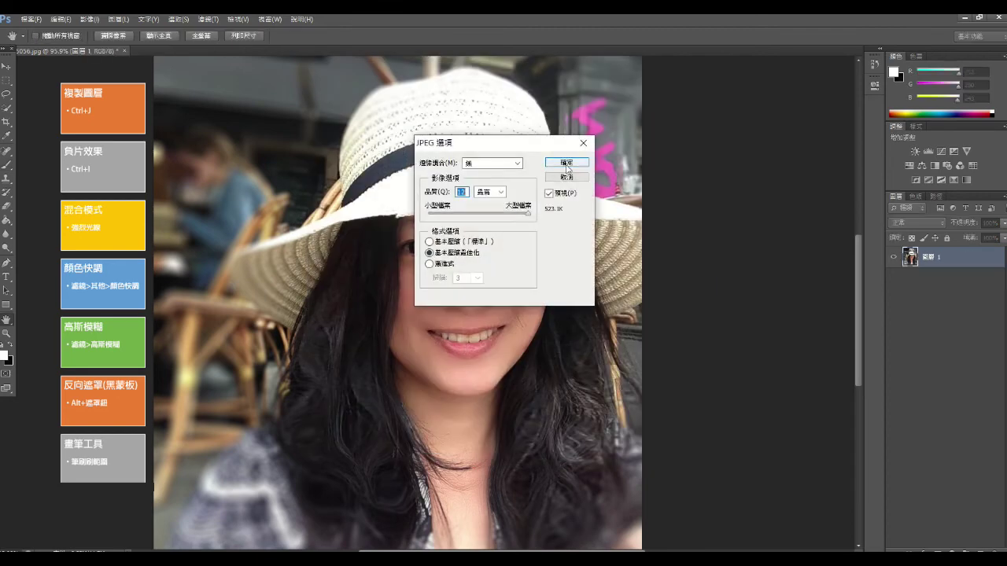
key(Return)
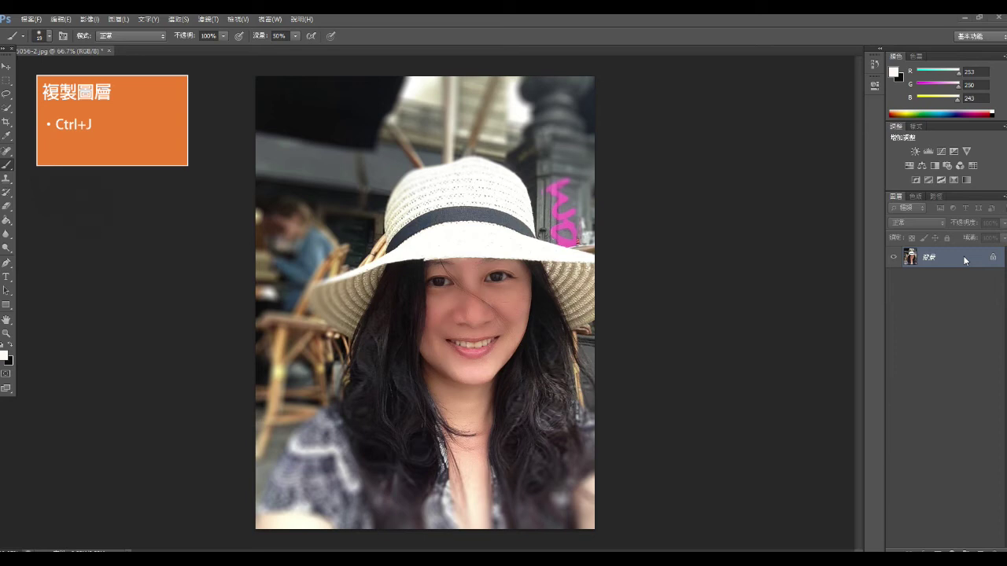
Step: Duplicate the JPEG's background onto a new 圖層 1 and bring up the 反光效果 (Lens Flare) filter
key(v)
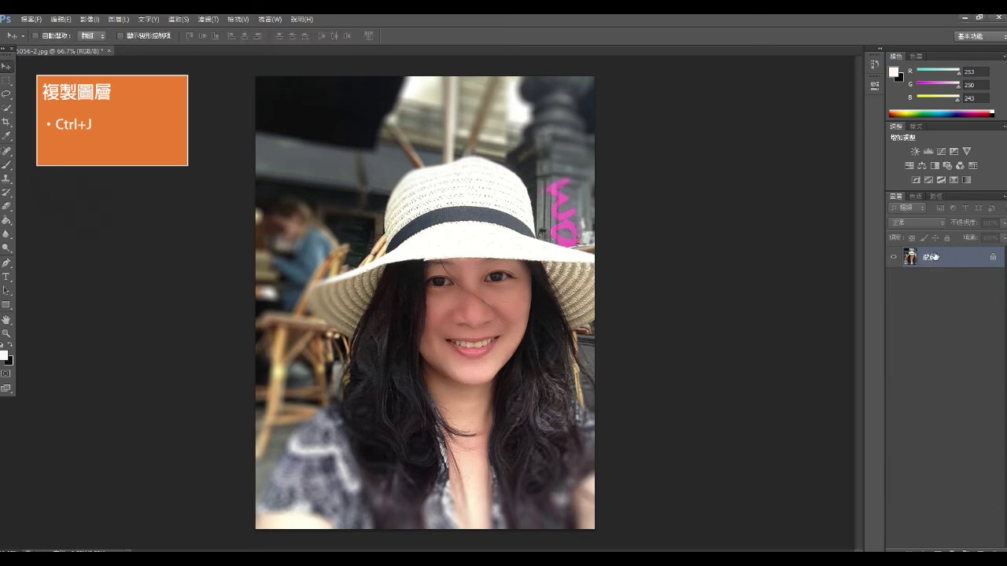
key(ctrl+j)
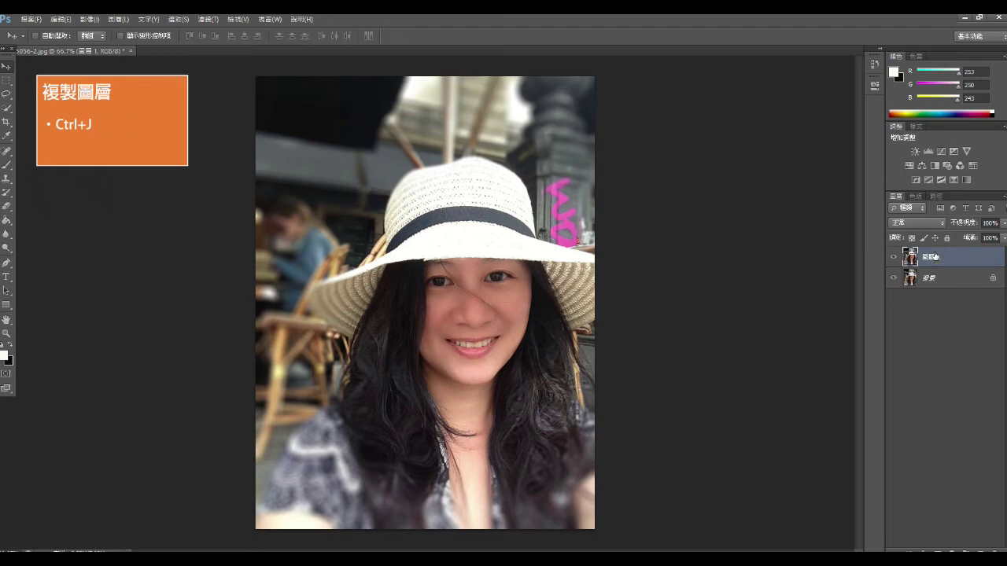
click(207, 19)
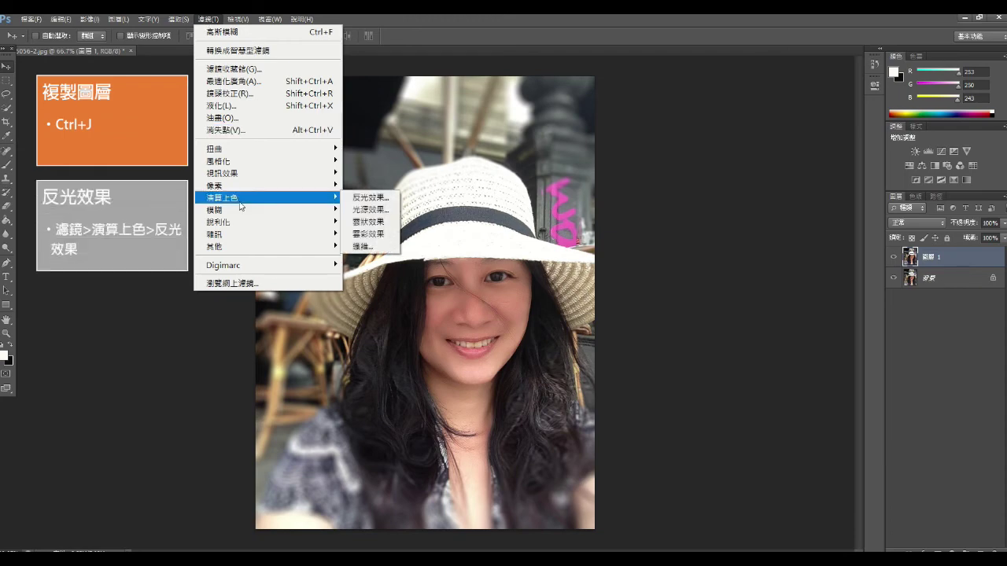
click(370, 197)
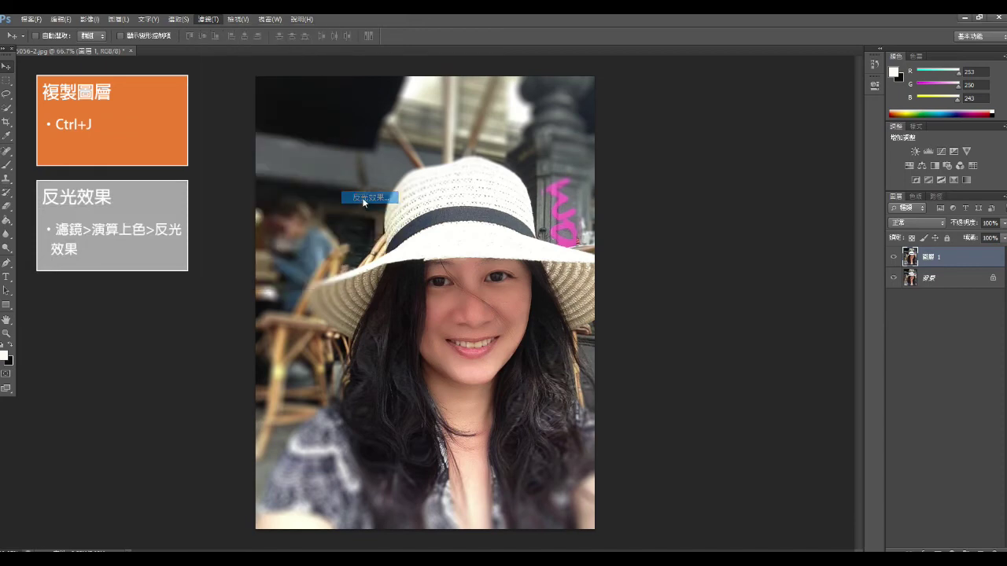
drag(566, 178, 699, 159)
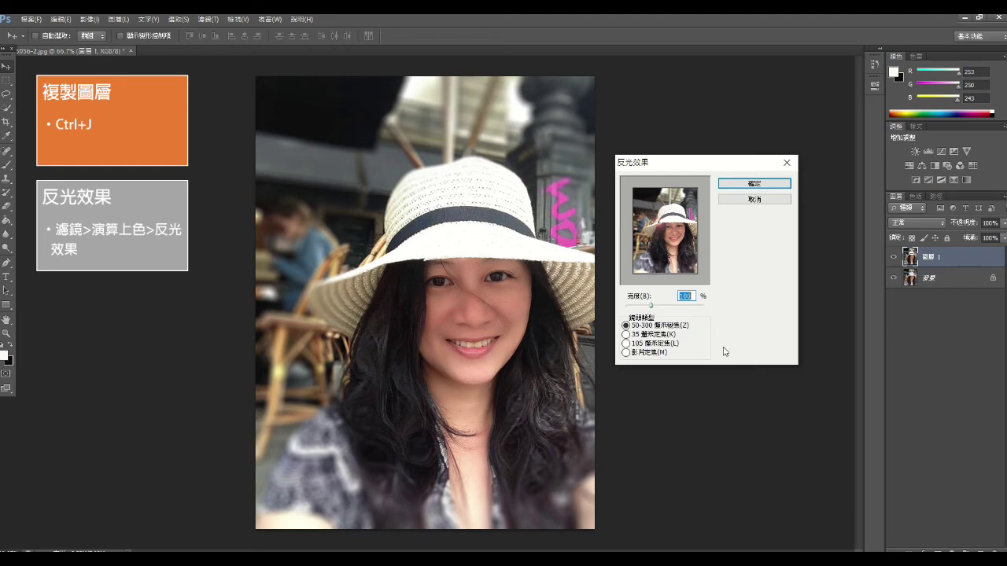
click(668, 222)
drag(668, 223, 690, 202)
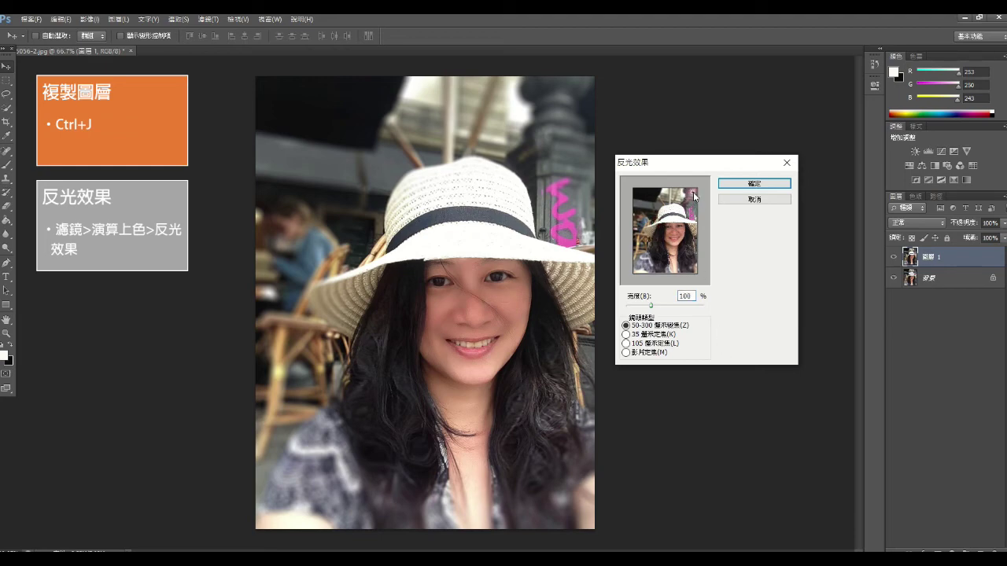
mouse_move(690, 202)
mouse_down()
mouse_move(653, 257)
mouse_move(691, 206)
mouse_up()
drag(650, 305, 667, 307)
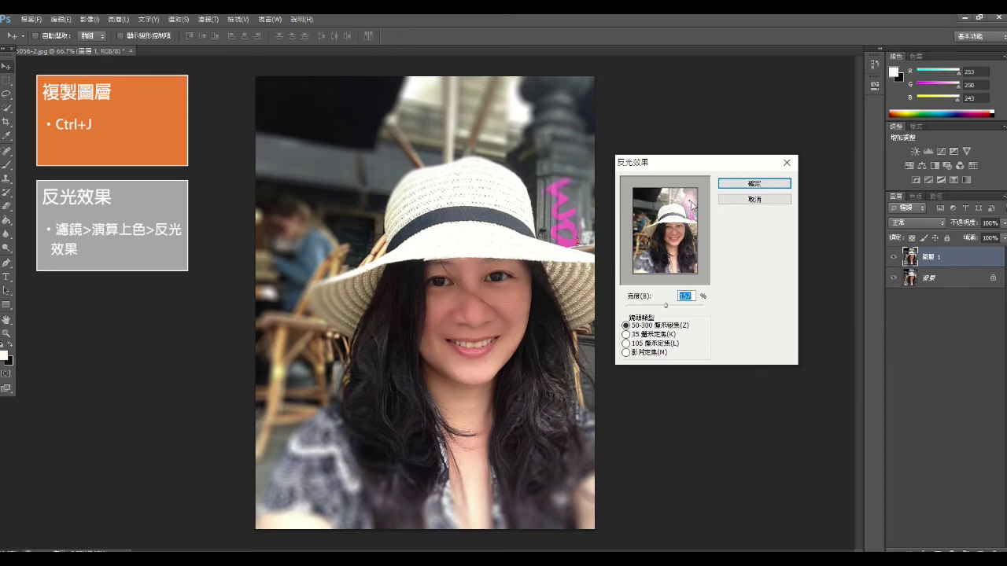
click(754, 199)
click(209, 19)
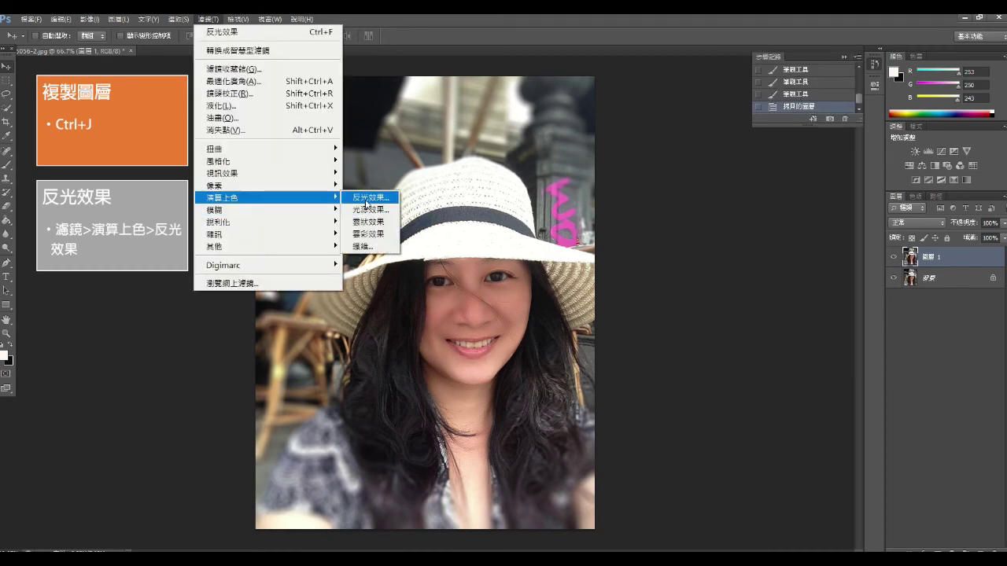
Step: Apply a slightly dimmed Lens Flare to 圖層 1, centred toward the top-right above the hat
click(363, 198)
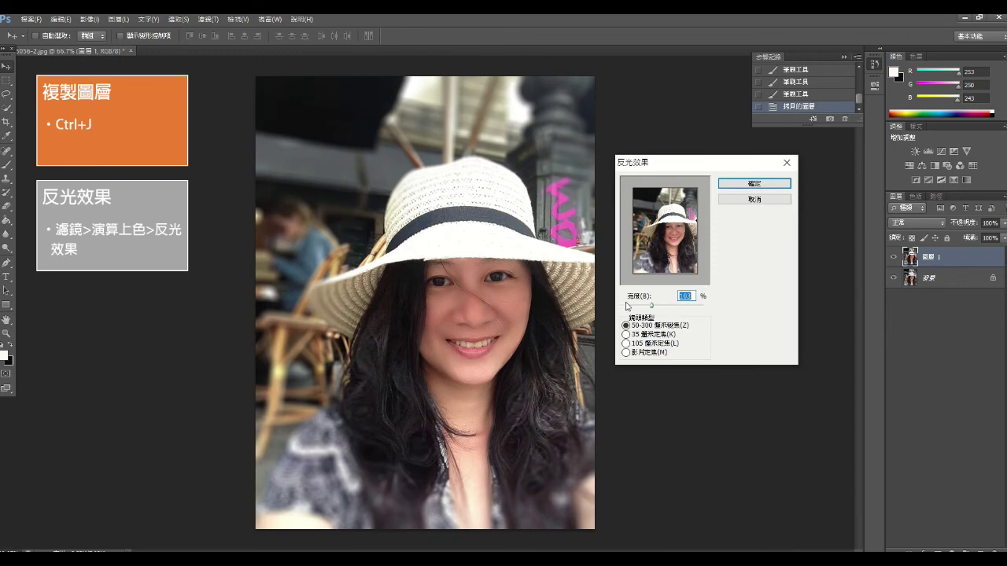
drag(652, 305, 657, 307)
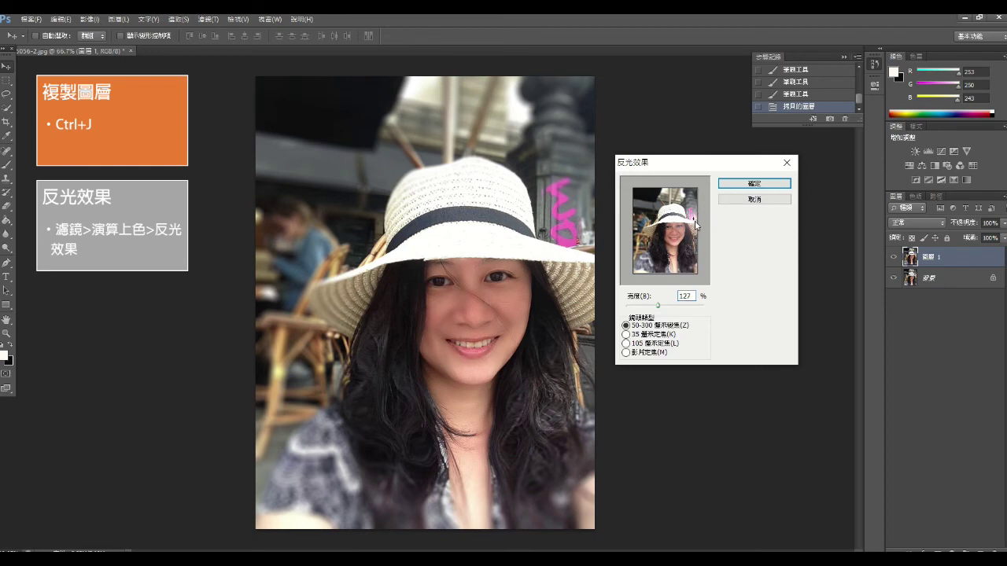
mouse_move(694, 221)
mouse_down()
mouse_move(684, 213)
mouse_move(699, 190)
mouse_up()
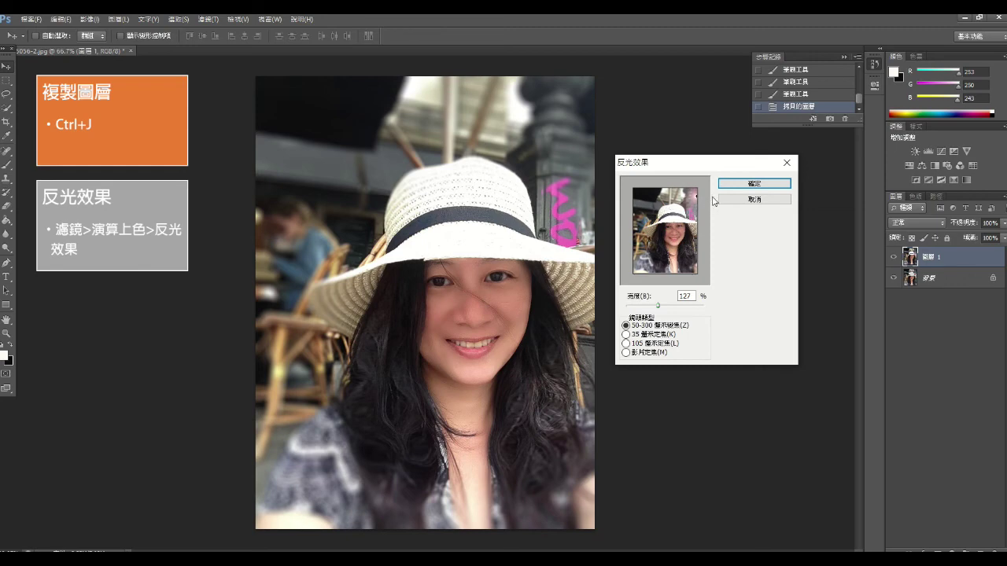
mouse_move(702, 195)
mouse_down()
mouse_move(705, 183)
mouse_move(674, 210)
mouse_move(711, 214)
mouse_move(723, 194)
mouse_up()
drag(658, 305, 647, 300)
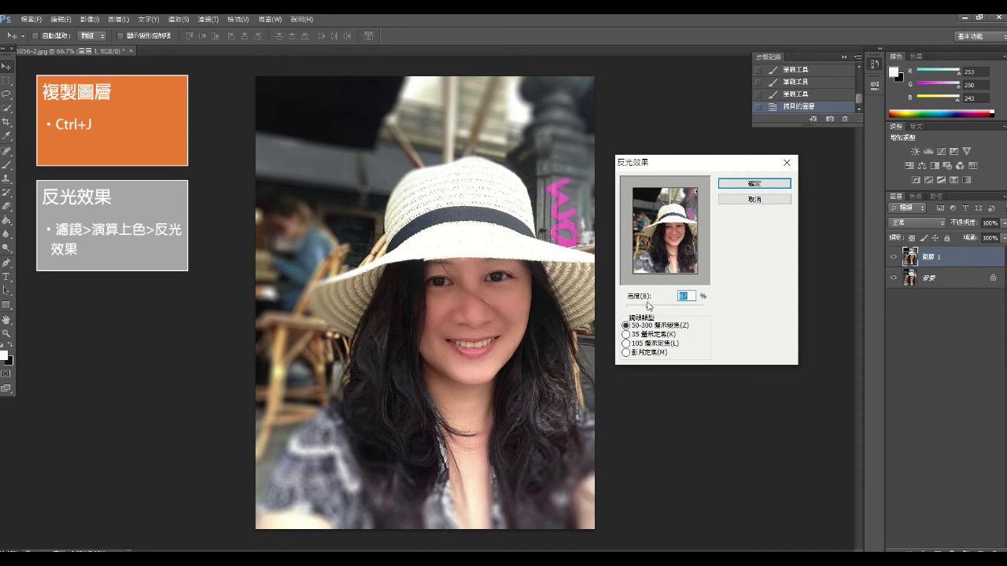
click(735, 184)
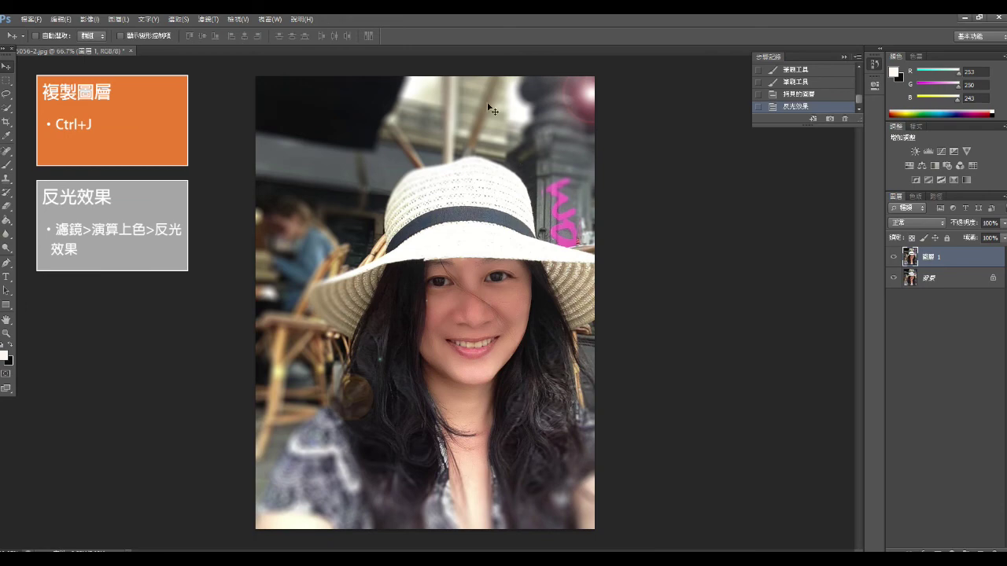
click(207, 19)
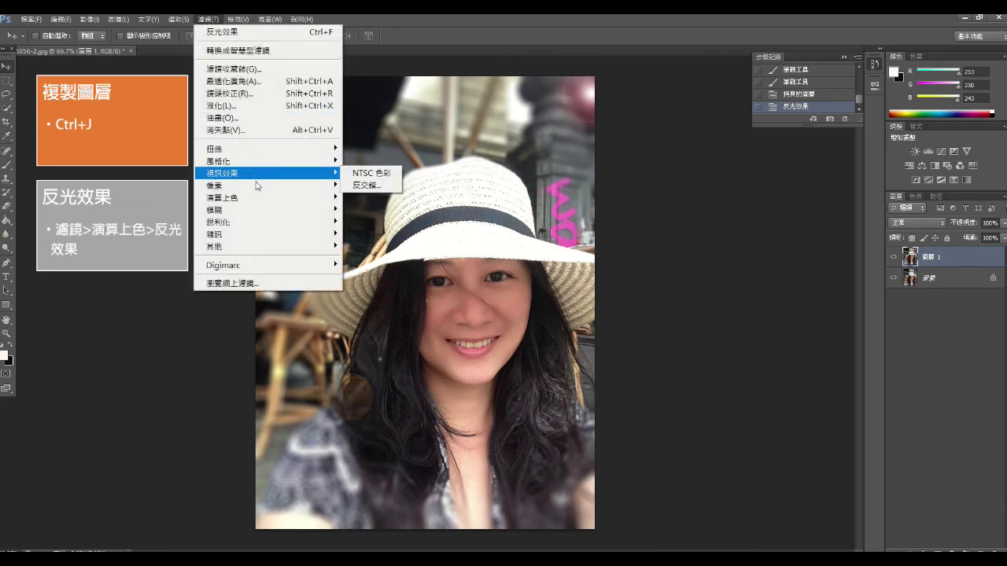
Step: Apply a second Lens Flare at 50% brightness to 圖層 1, strengthening the top-right glow
mouse_move(222, 198)
click(370, 197)
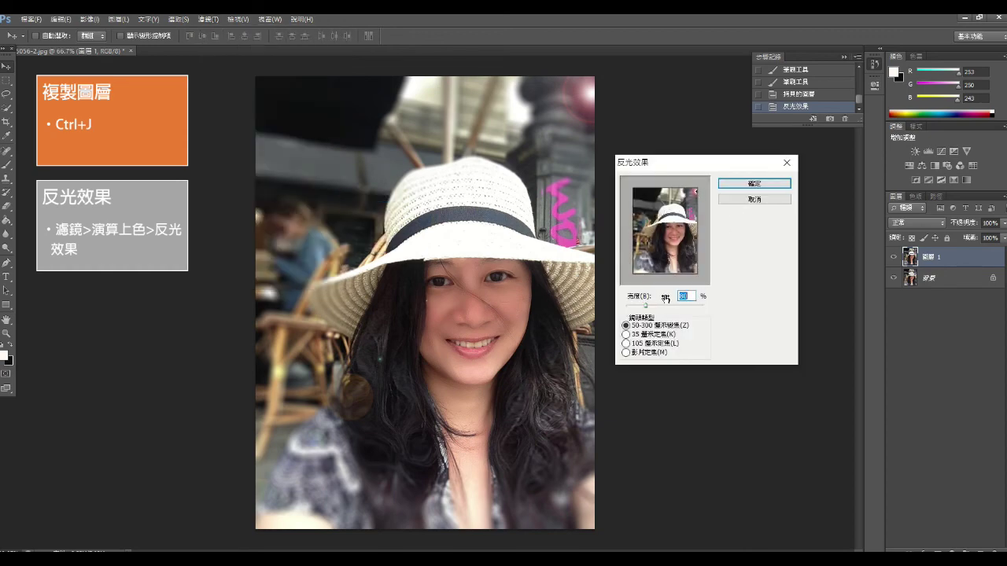
drag(648, 307, 637, 306)
click(696, 192)
click(732, 187)
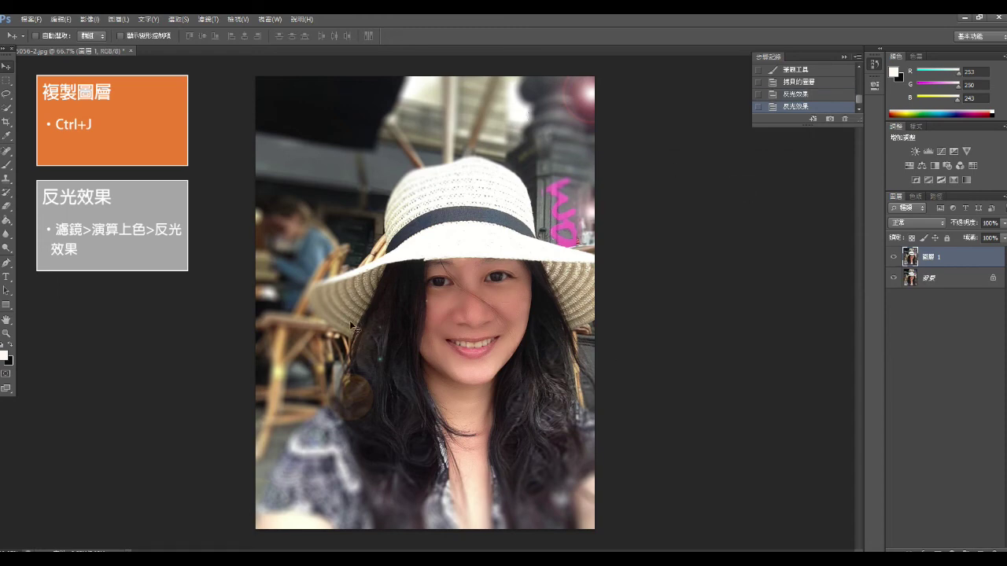
click(207, 19)
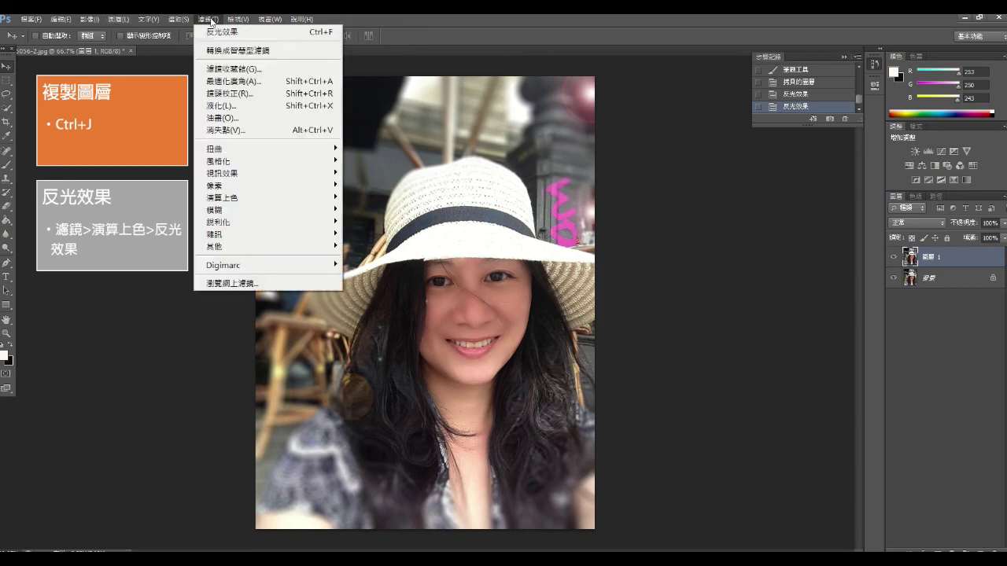
Step: Add a 151% brightness Lens Flare centred in the photo's top-right corner
mouse_move(222, 197)
click(362, 197)
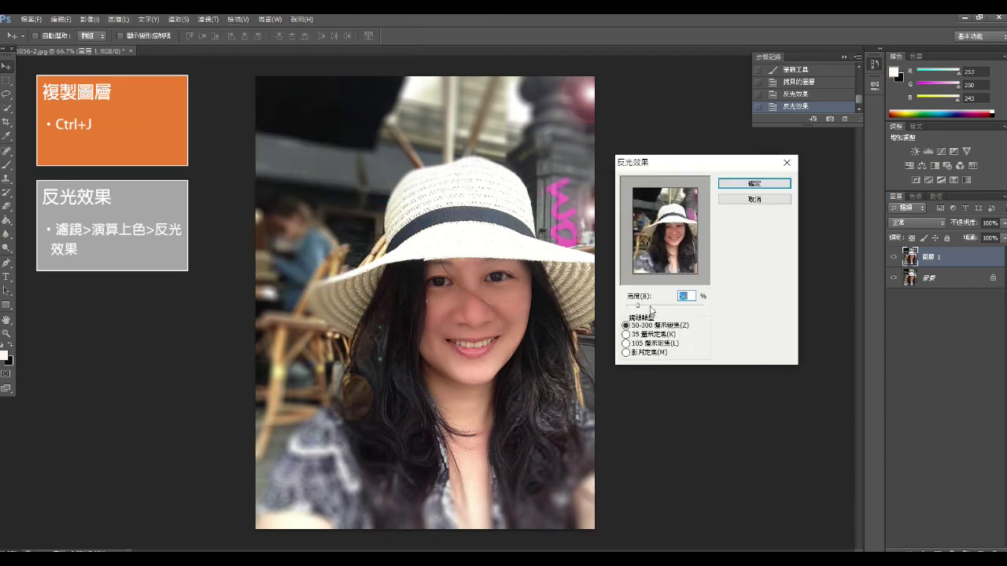
drag(641, 308, 667, 306)
click(683, 193)
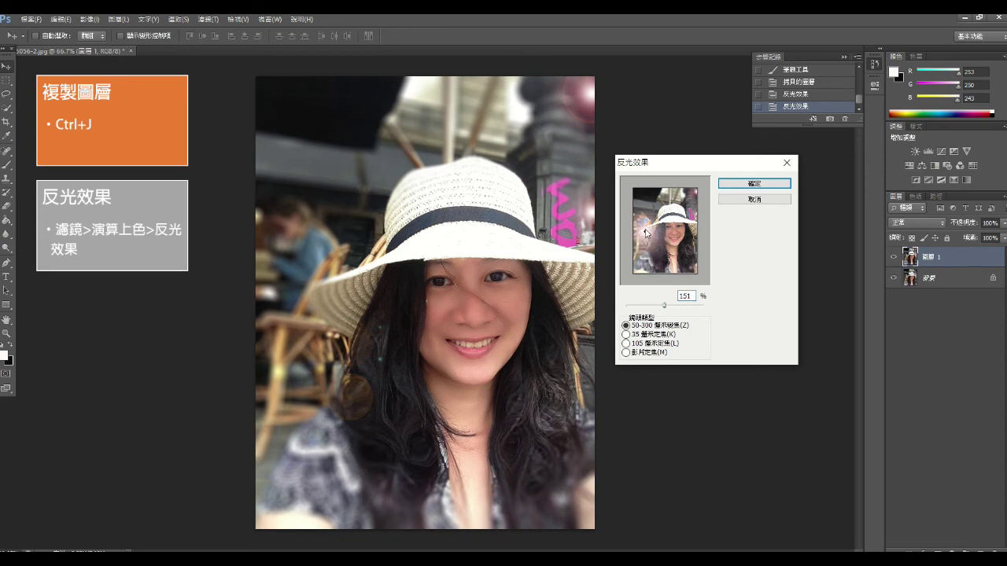
drag(683, 192, 697, 188)
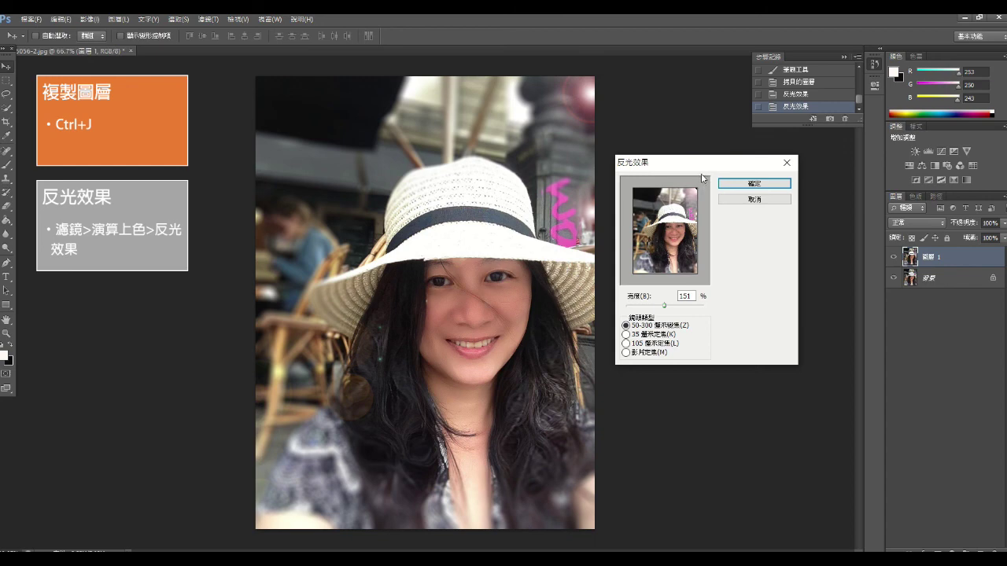
click(756, 185)
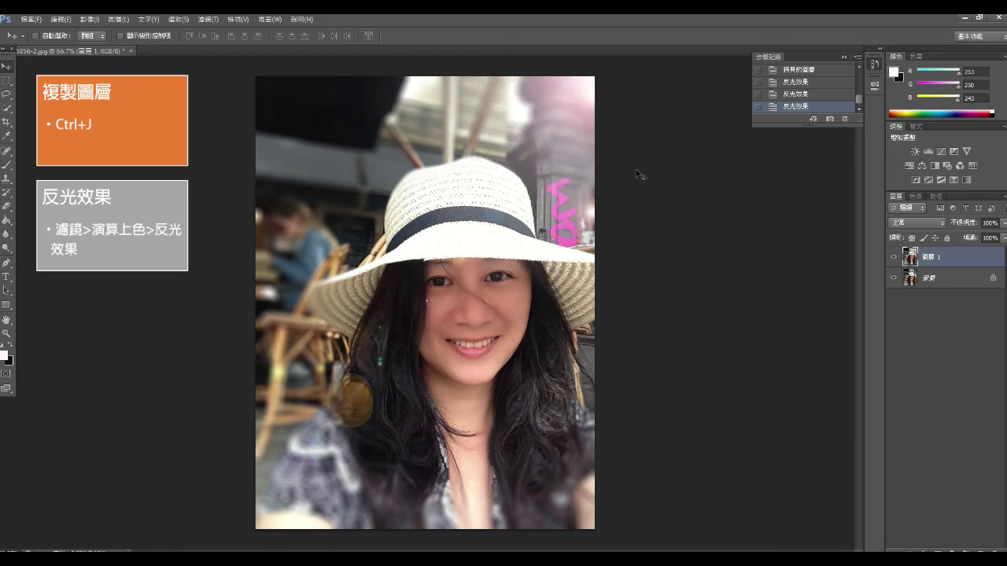
Step: Save the image as a JPEG named IMG_5056-3, accepting the default JPEG options
click(24, 21)
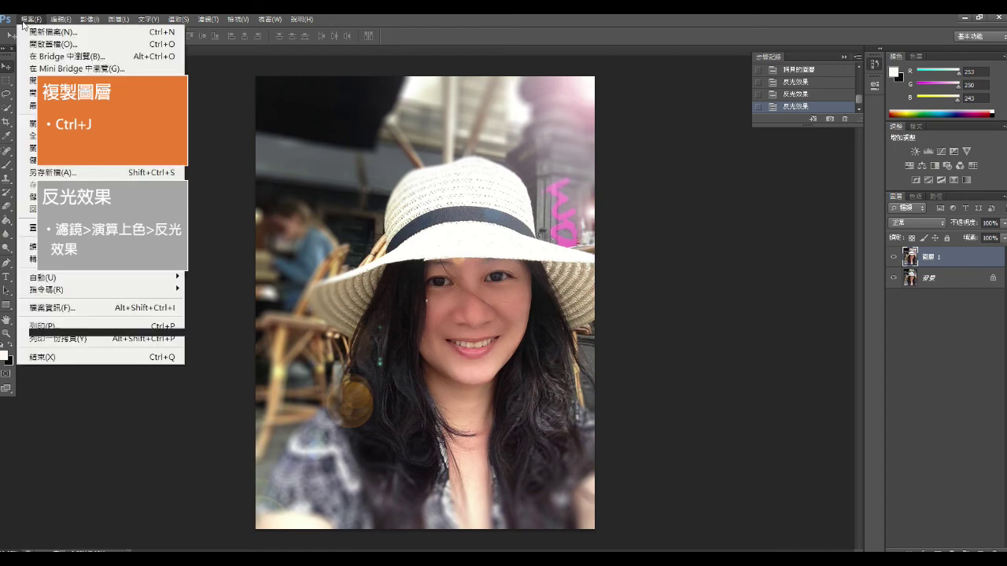
click(55, 171)
click(528, 302)
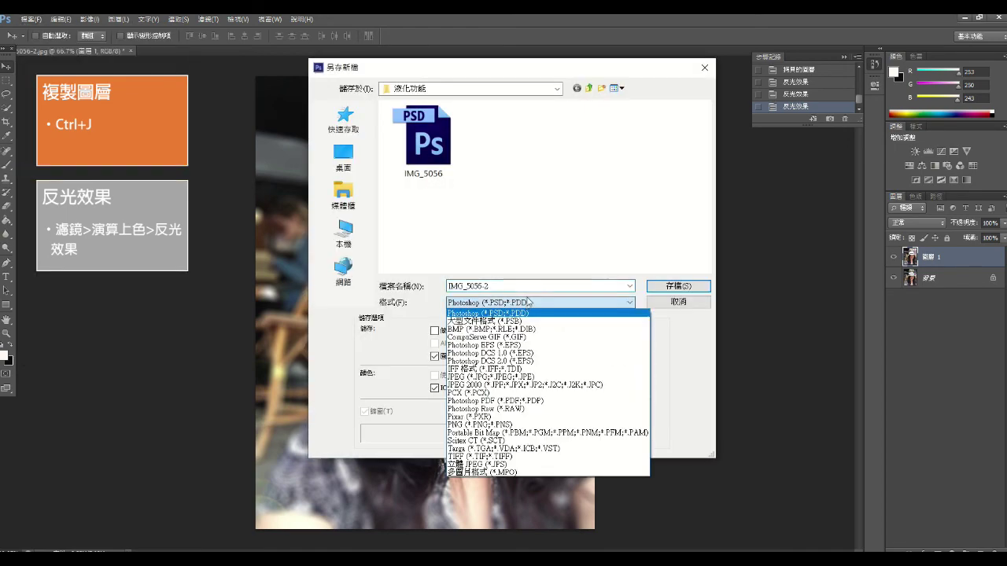
click(530, 377)
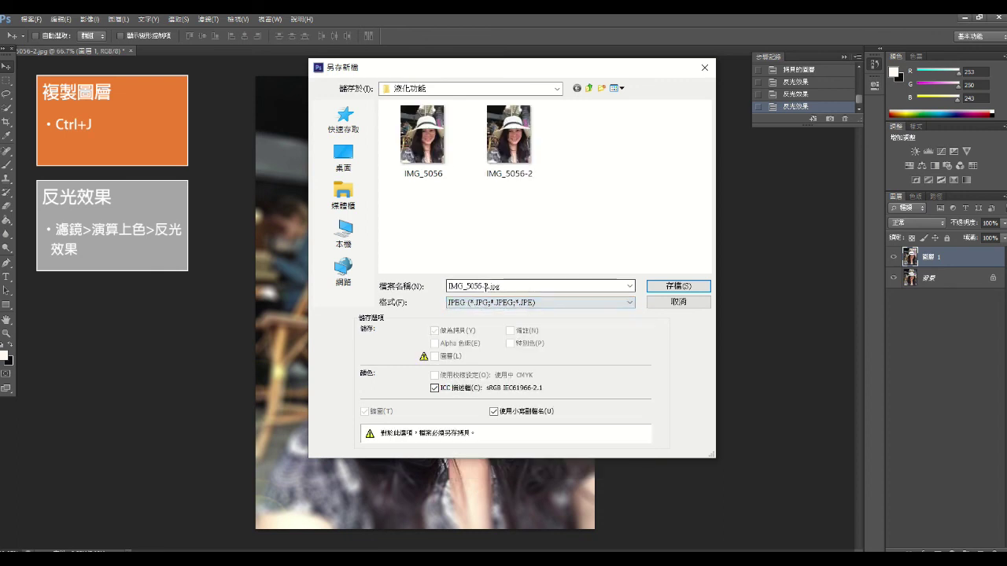
double_click(486, 286)
text(3)
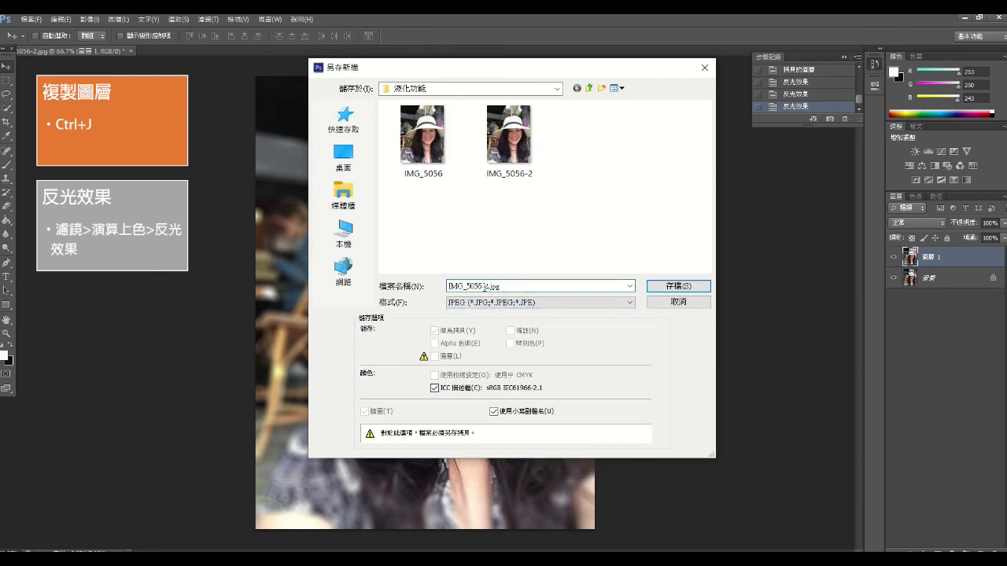
drag(487, 286, 524, 286)
text(3)
click(695, 286)
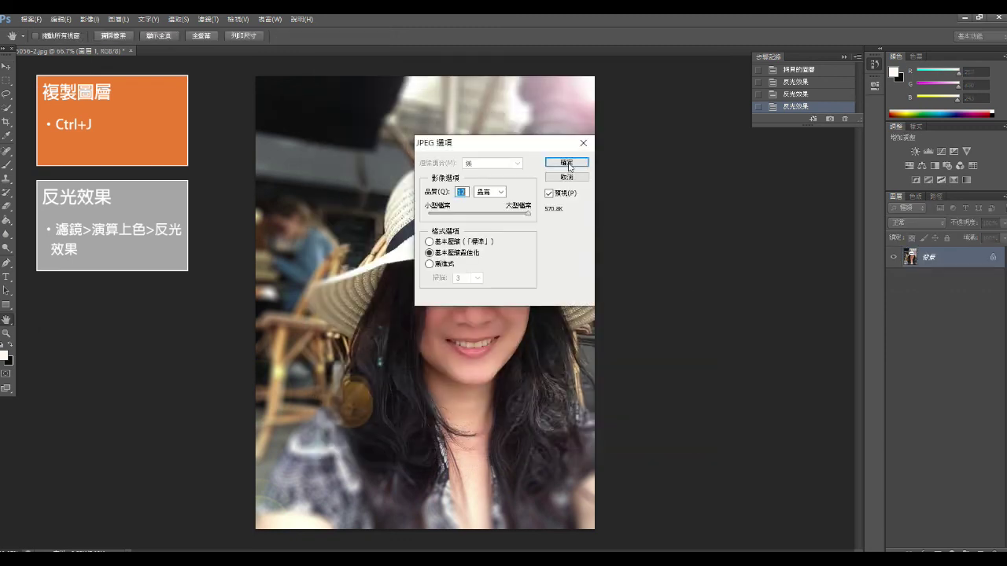
click(566, 163)
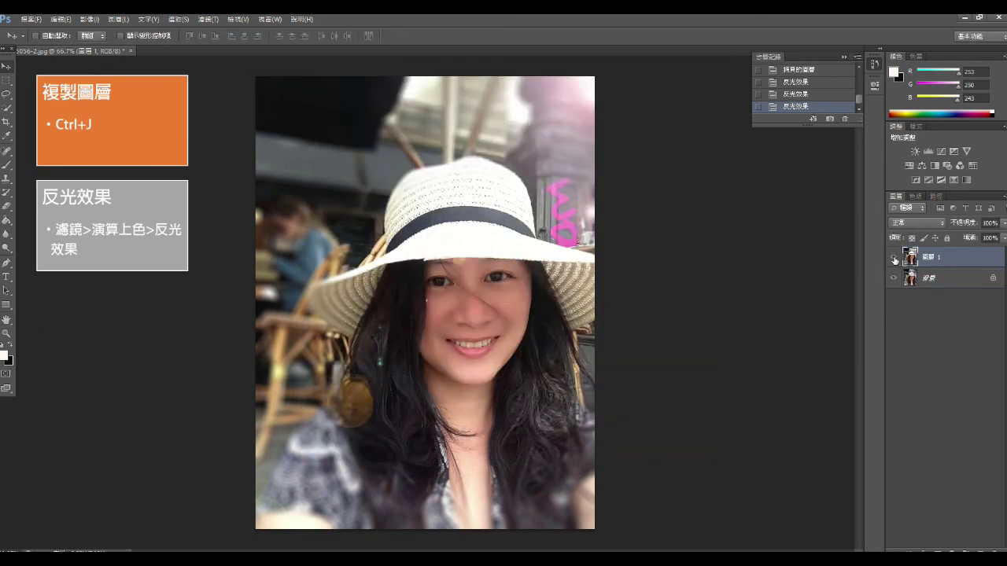
Step: Toggle 圖層 1's visibility repeatedly to compare the portrait with and without the flare
click(893, 259)
click(894, 259)
click(894, 259)
click(894, 260)
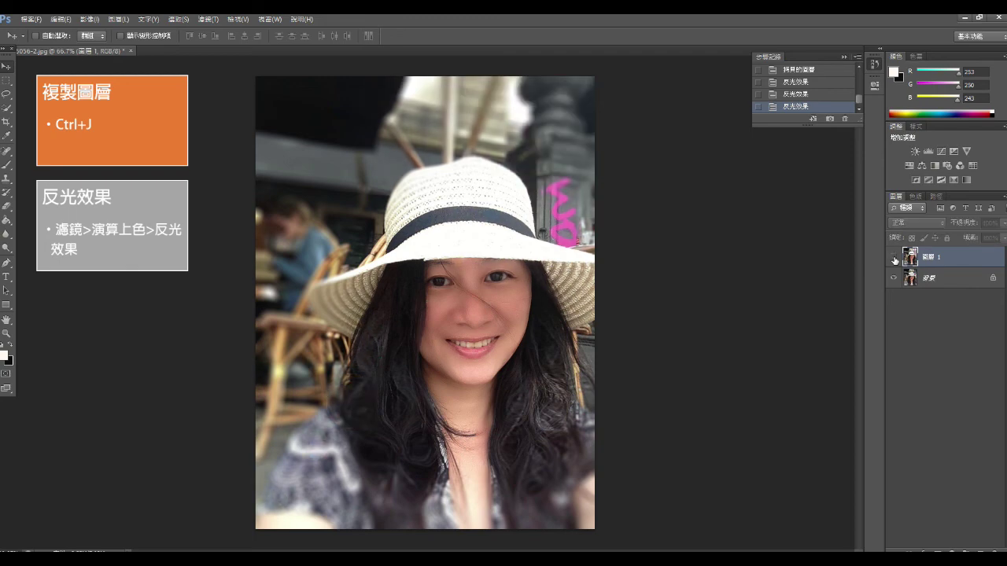
click(892, 258)
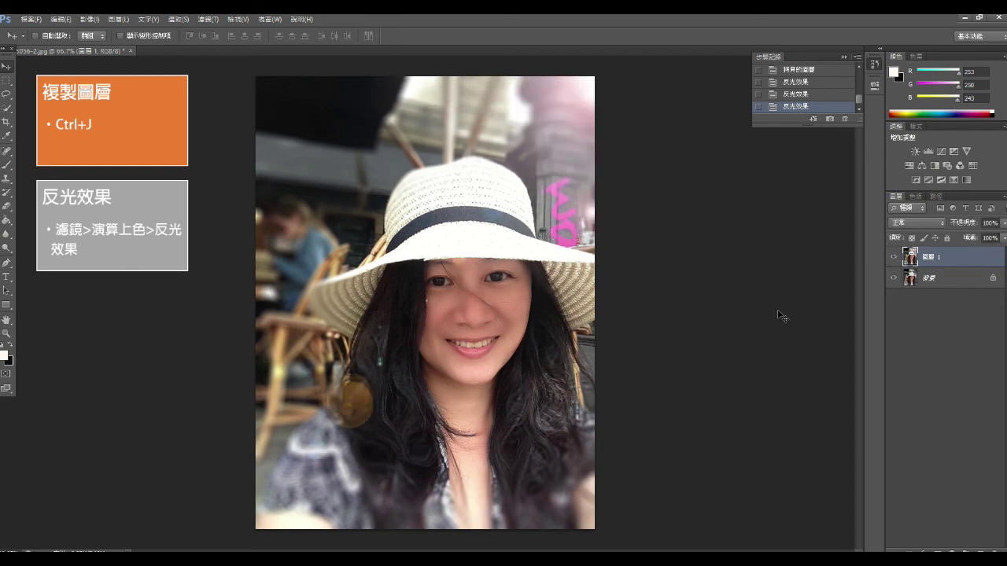